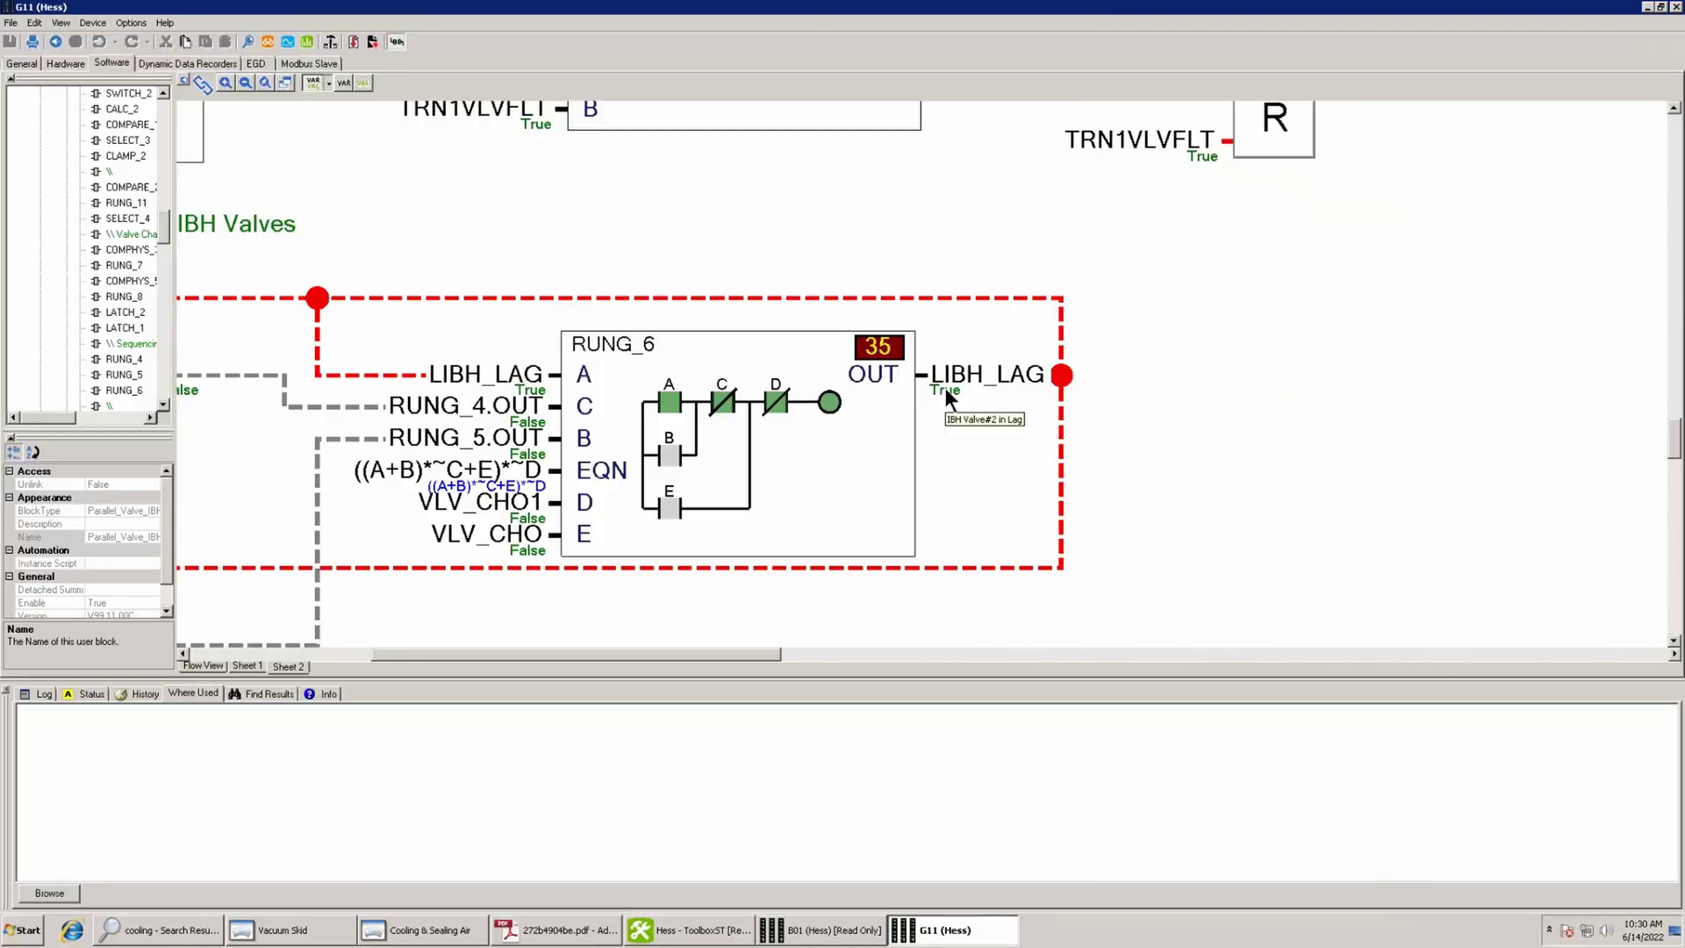
Attempt to change the RUNG_6 LIBH_LAG live value, cancelling the password prompt.
{"action": "double_click", "coordinate": [943, 388]}
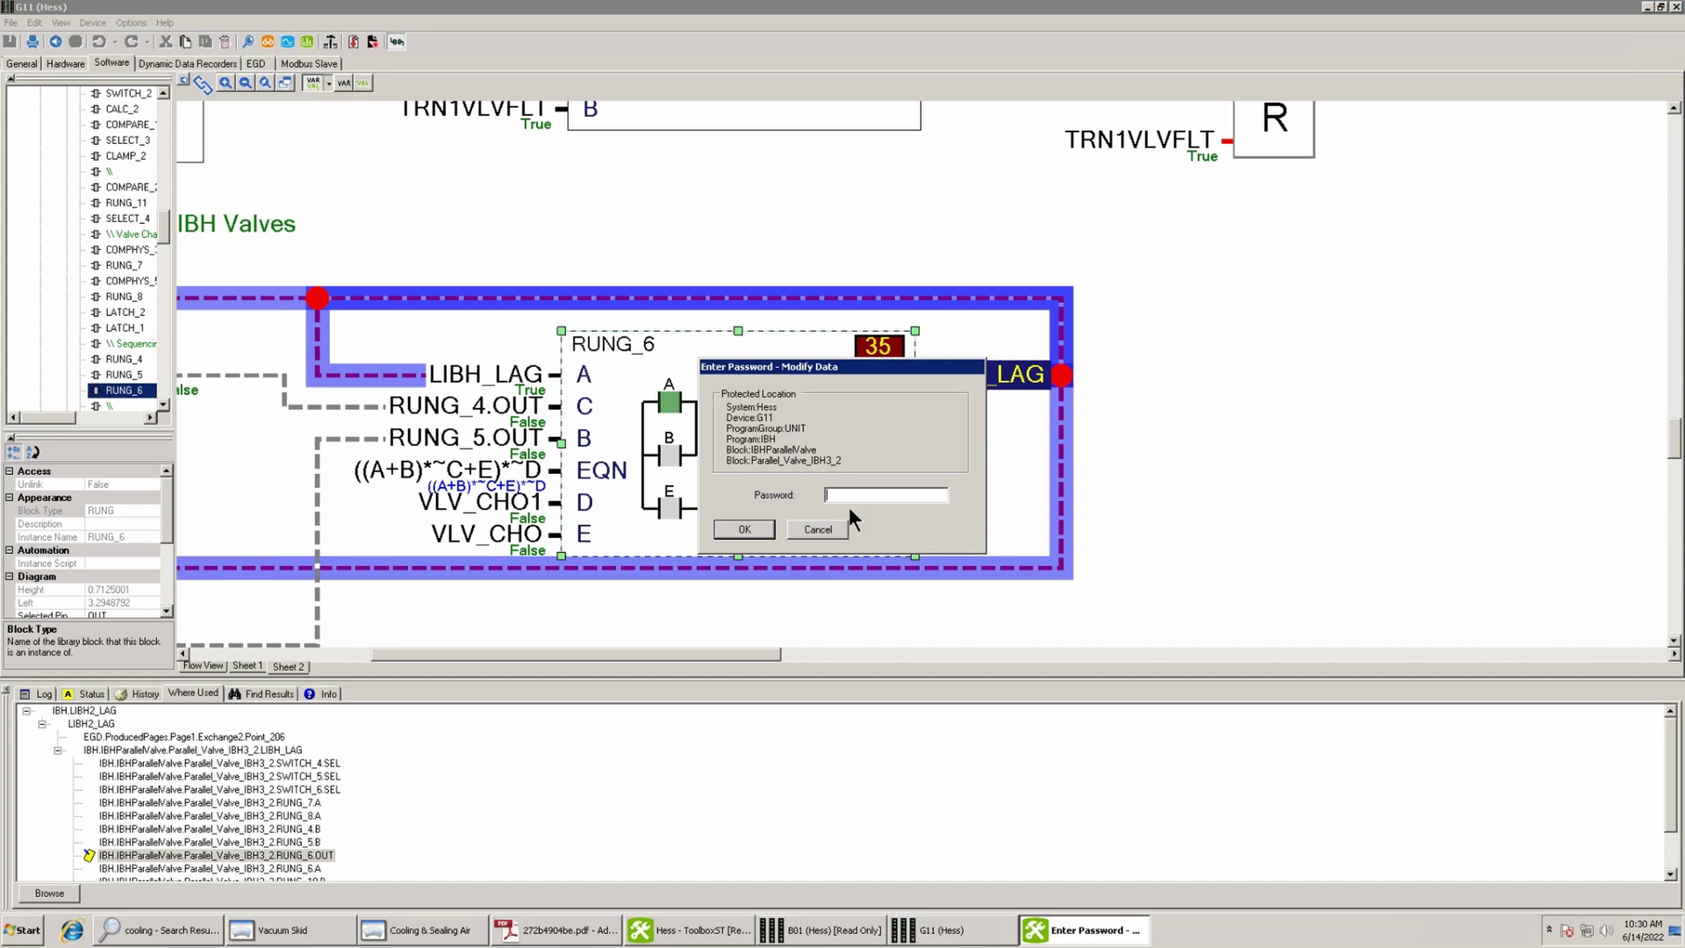
{"action": "left_click", "coordinate": [825, 525]}
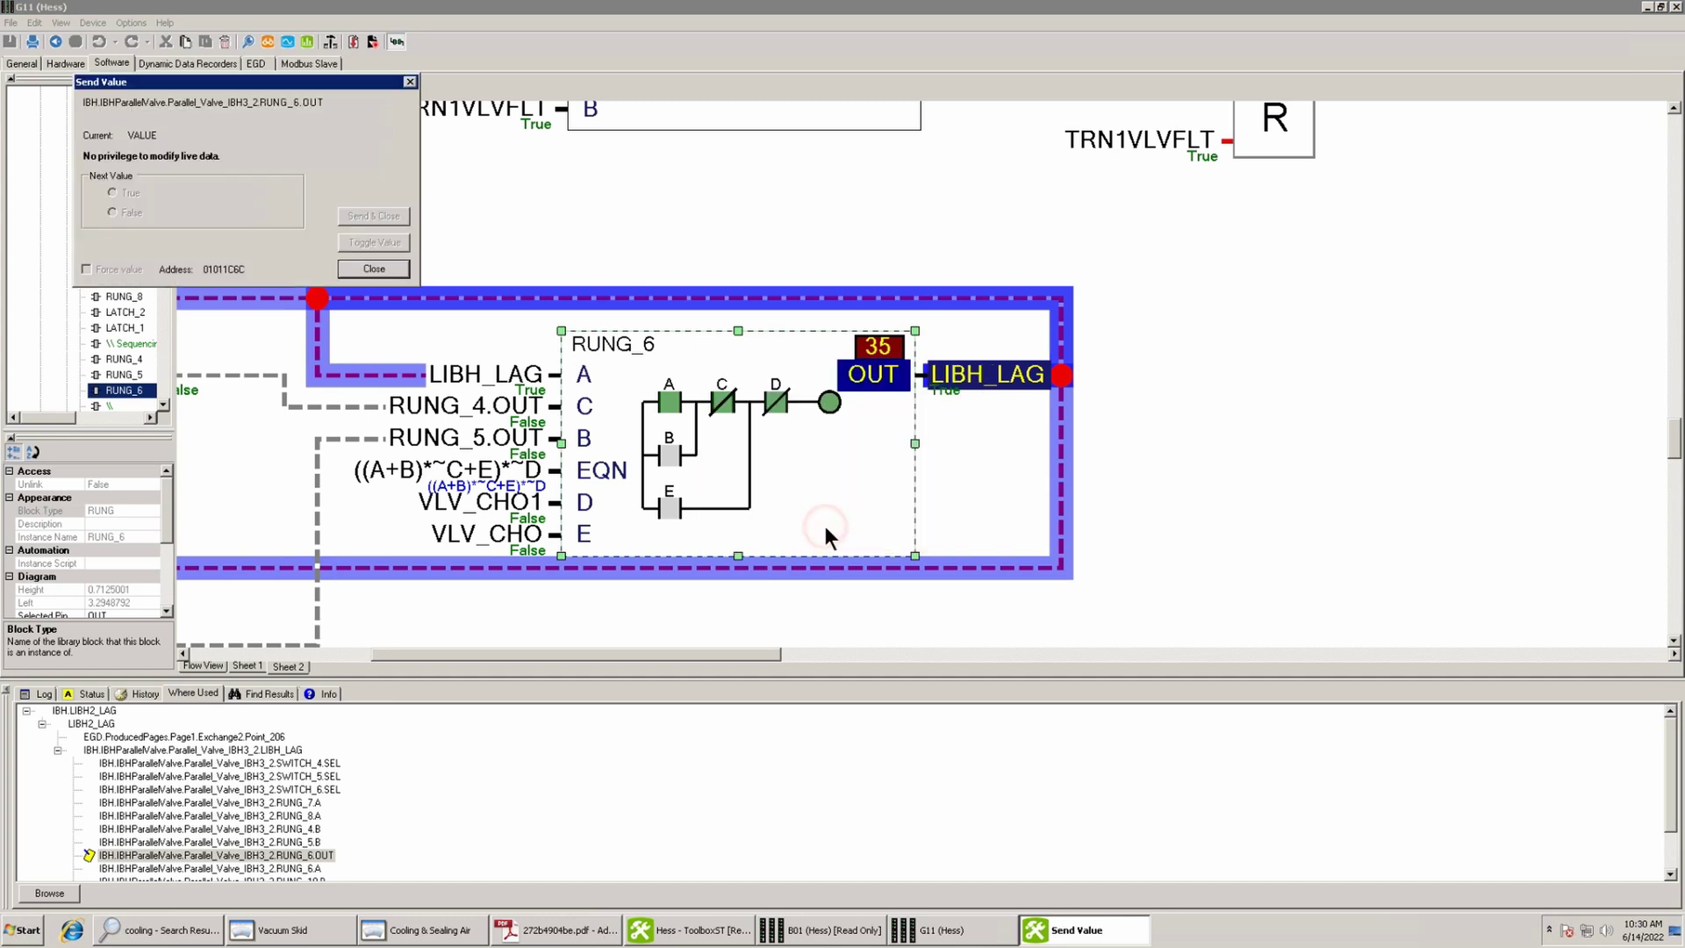
Dismiss the no-privilege window and bring up Parallel_Valve_IBH3_2 from the program tree.
{"action": "left_click", "coordinate": [377, 270]}
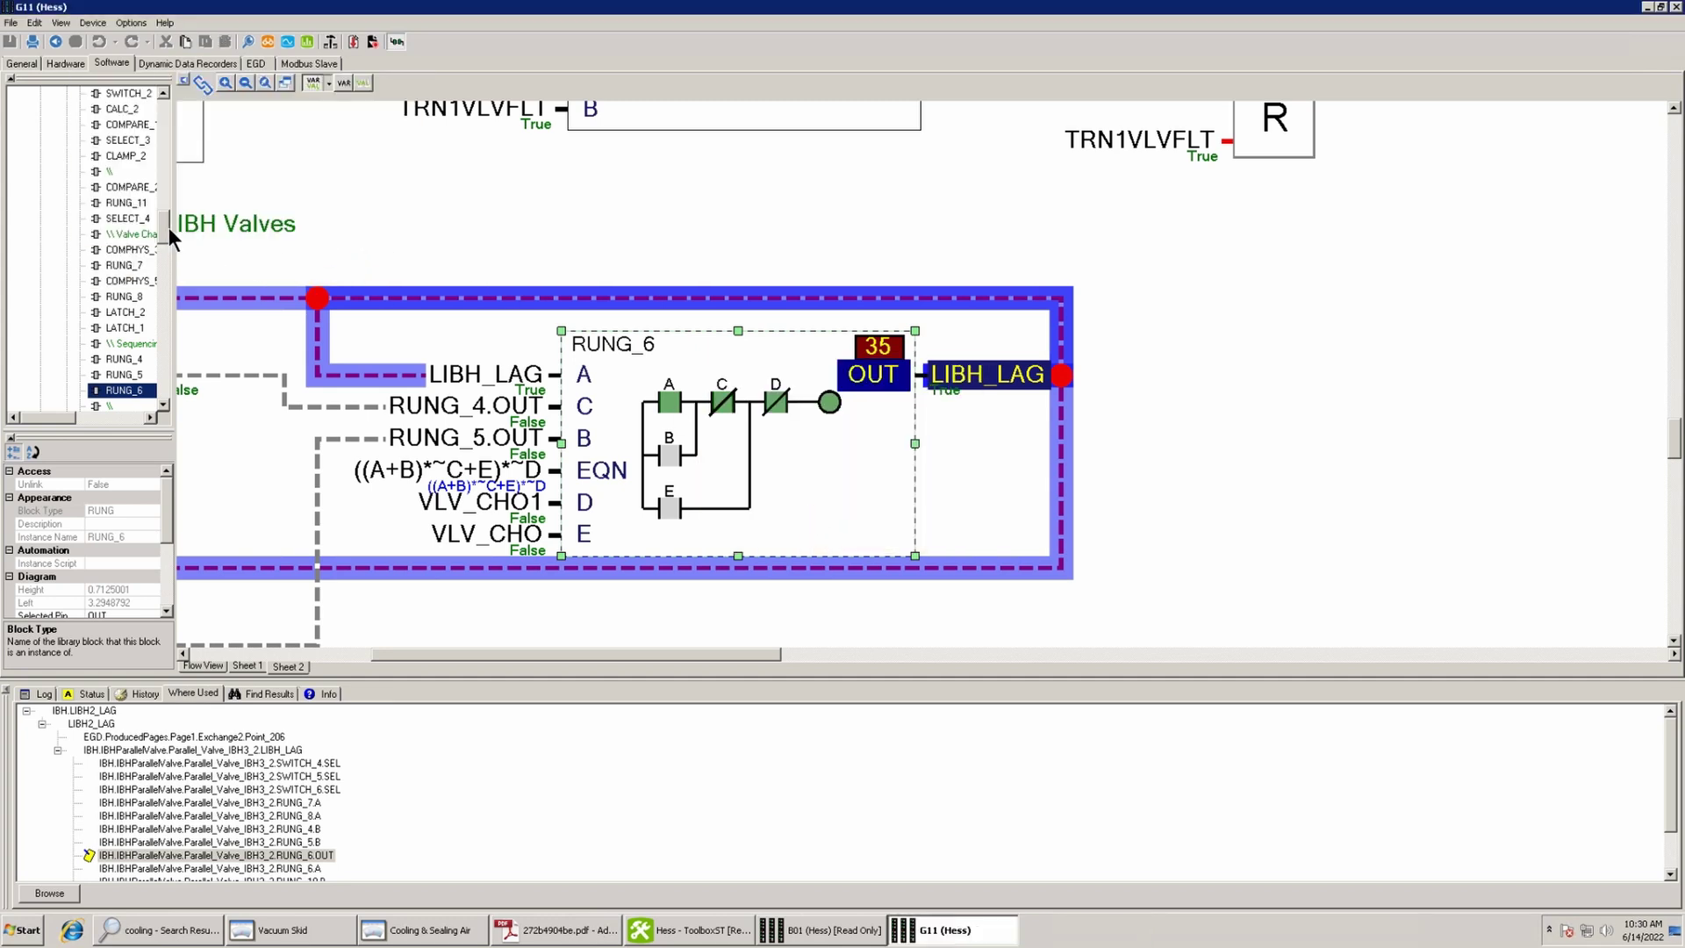
{"action": "left_click_drag", "start_coordinate": [165, 226], "coordinate": [169, 179]}
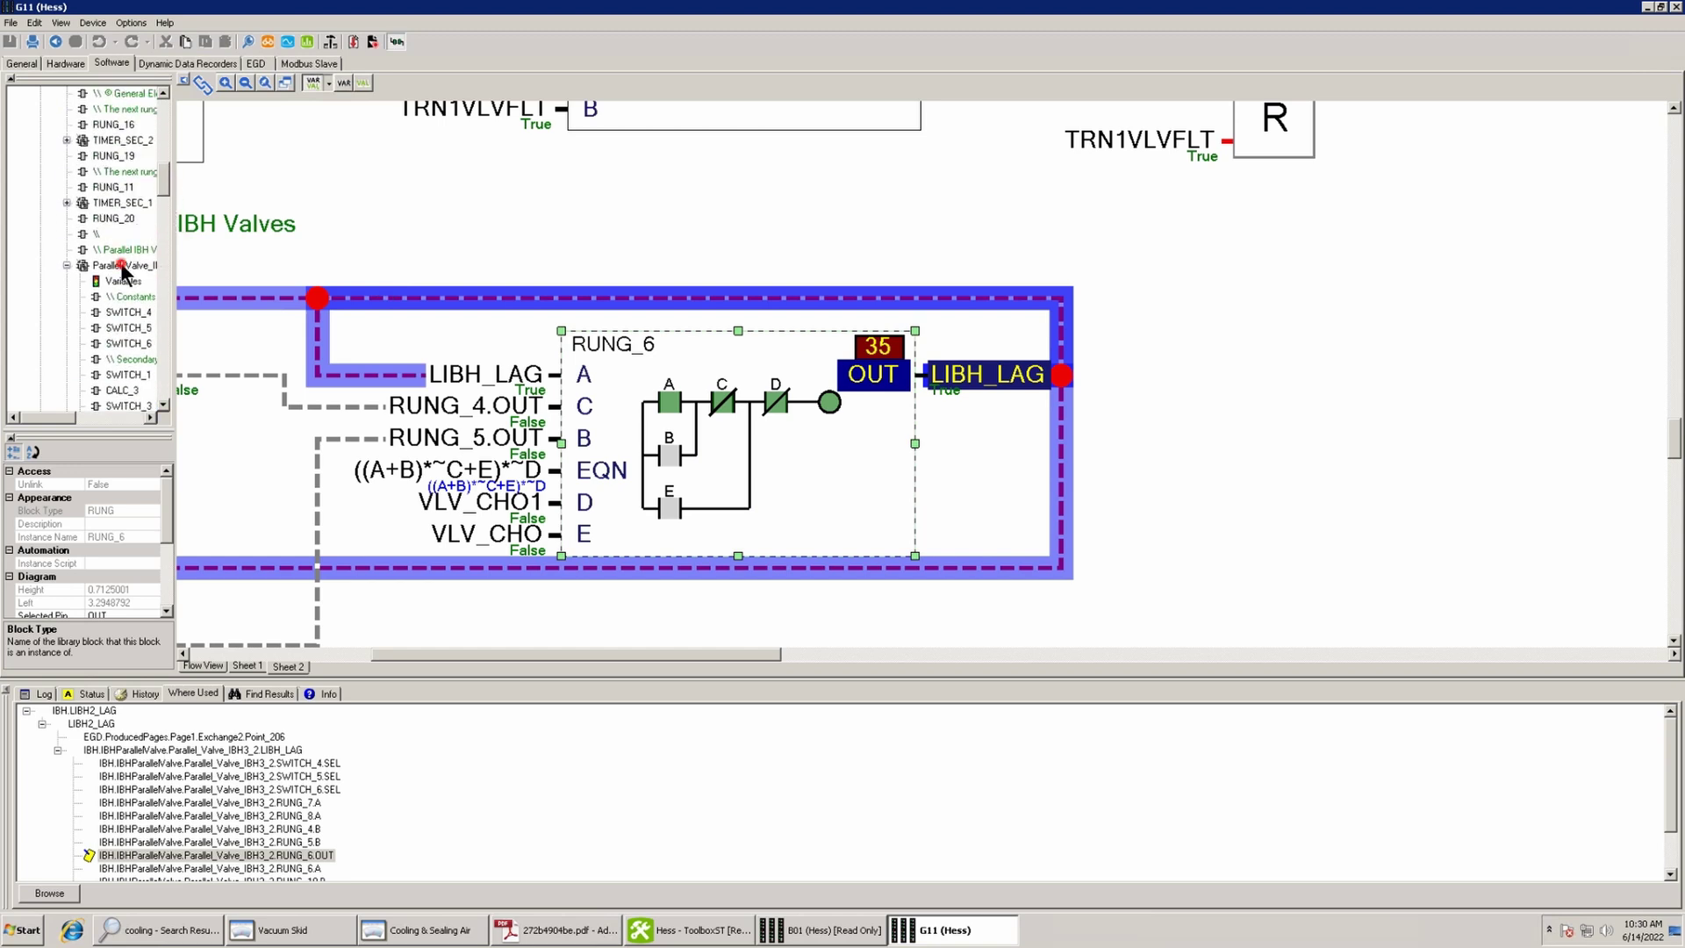
{"action": "left_click", "coordinate": [124, 265]}
{"action": "left_click", "coordinate": [68, 264]}
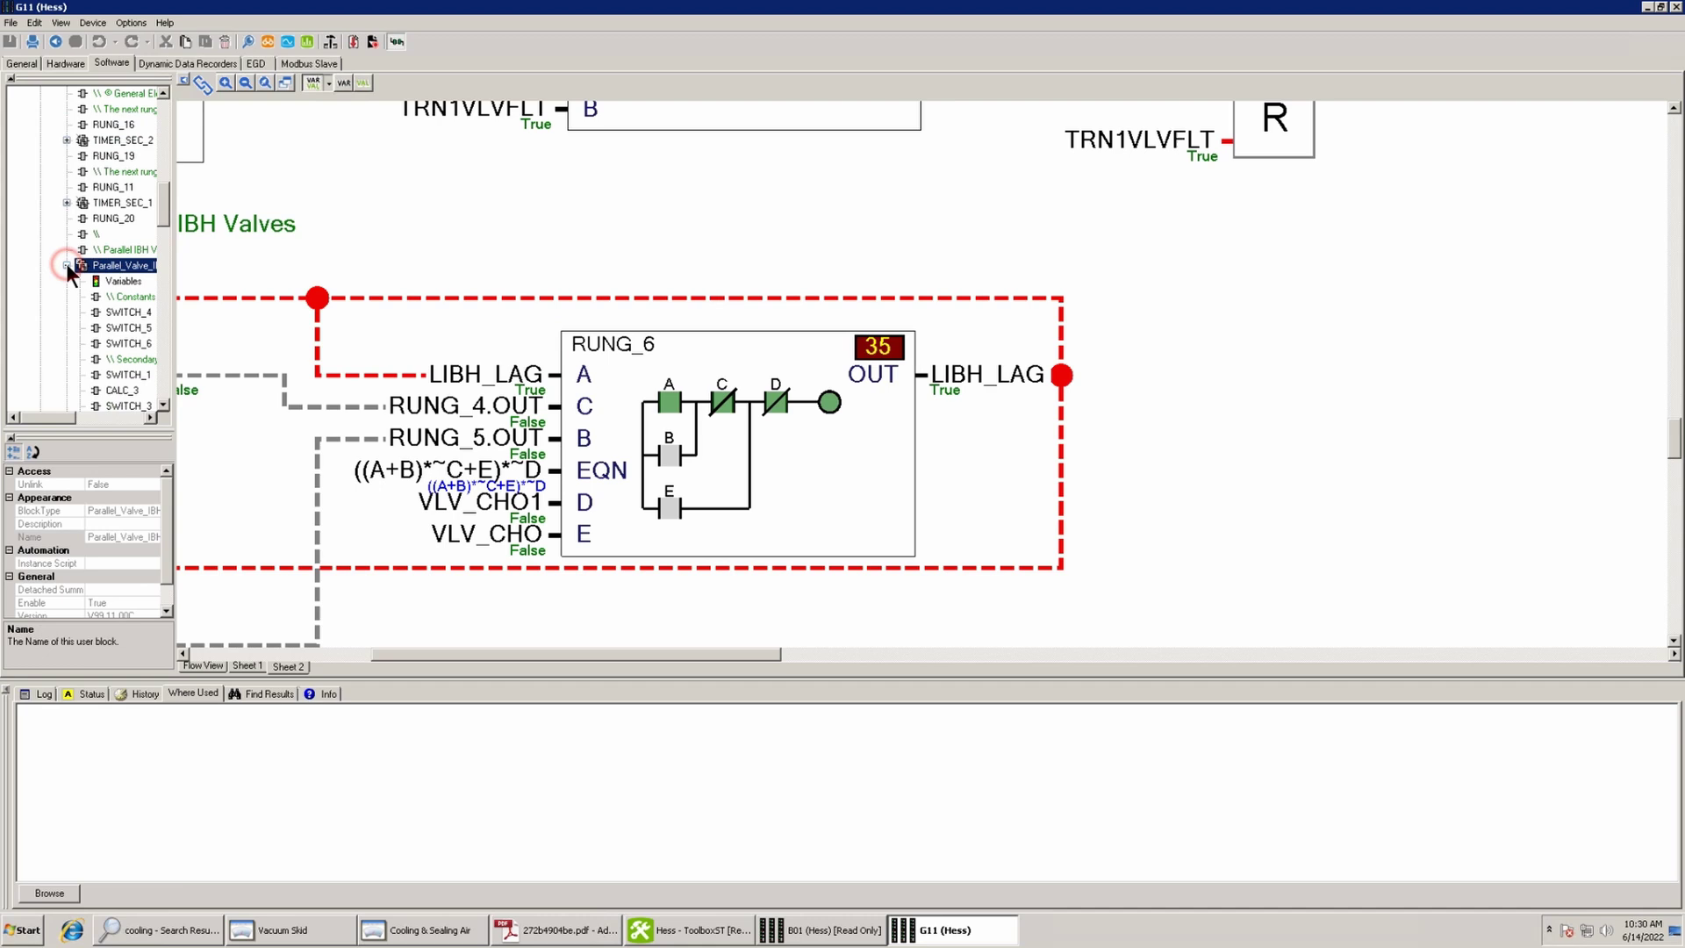
{"action": "left_click", "coordinate": [110, 250]}
{"action": "left_click", "coordinate": [109, 266]}
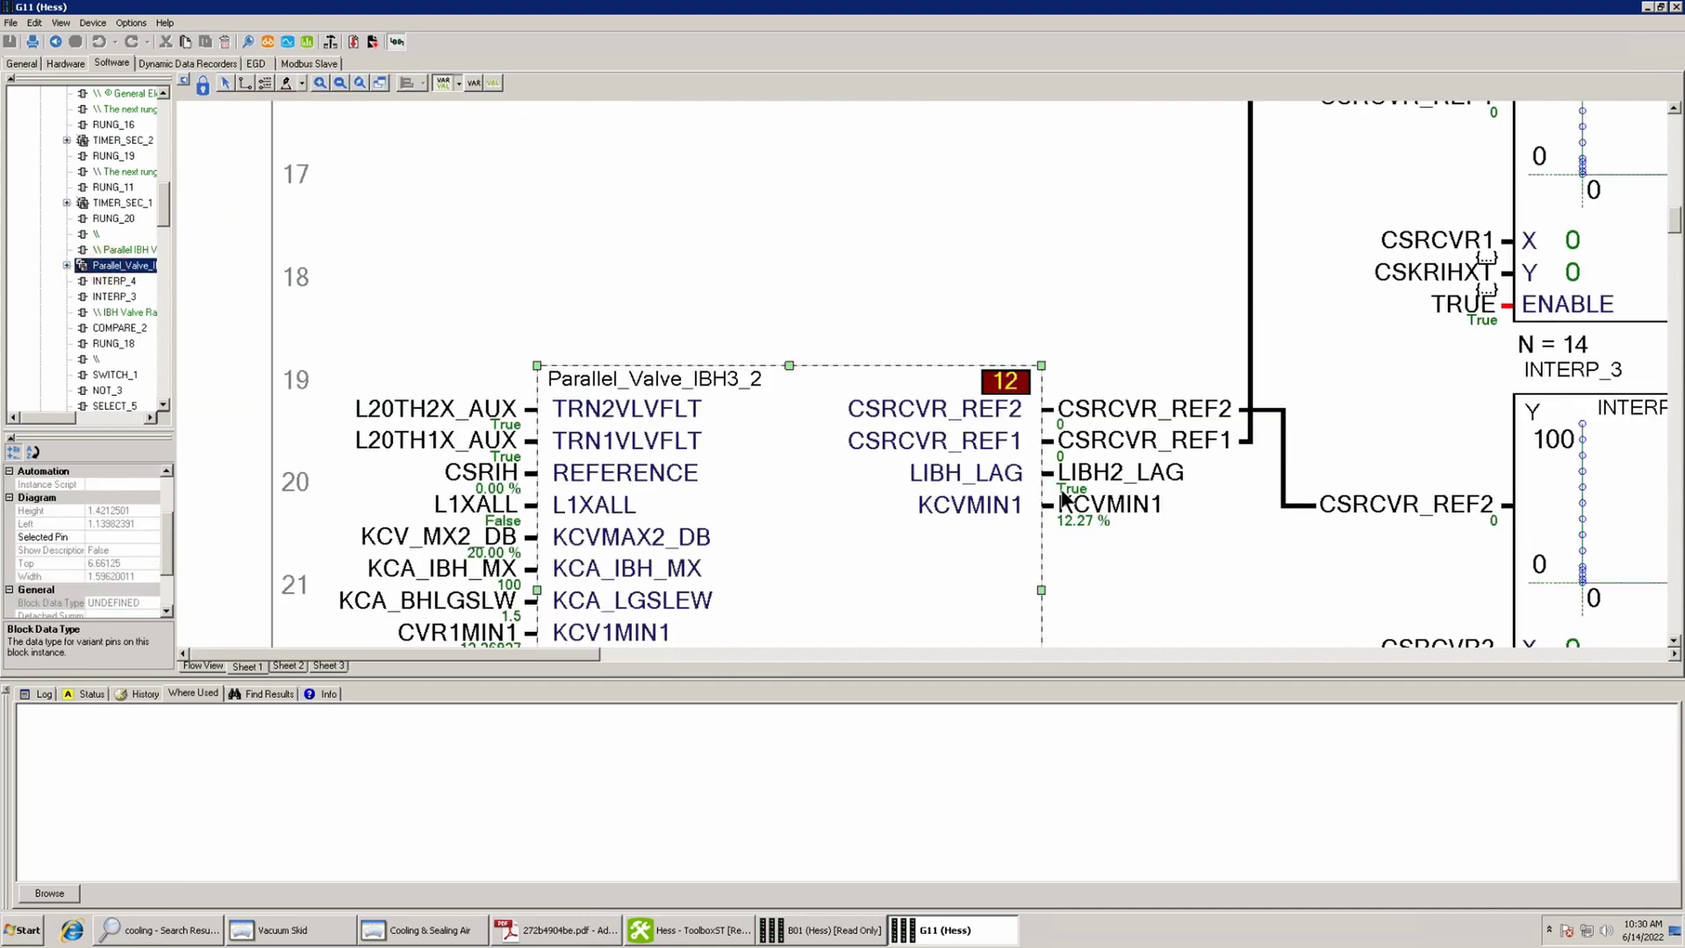
Attempt changing the LIBH2_LAG value, dismiss the refusal, then select the pin to list uses.
{"action": "mouse_move", "coordinate": [1072, 495]}
{"action": "double_click", "coordinate": [1071, 476]}
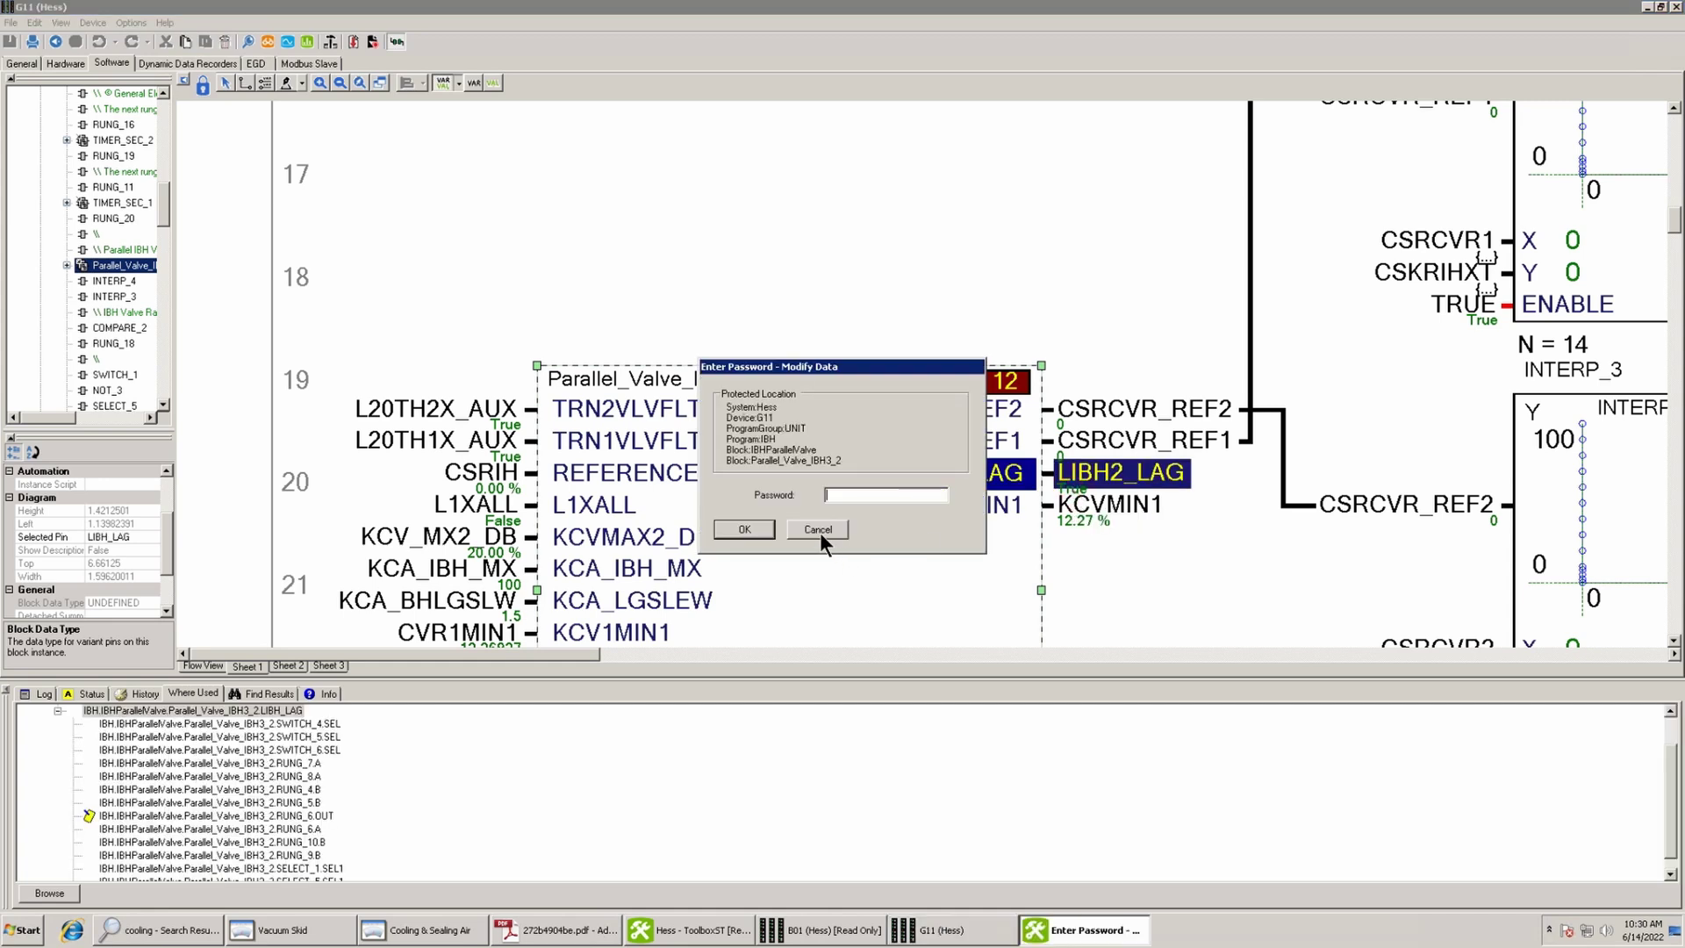
{"action": "left_click", "coordinate": [821, 532]}
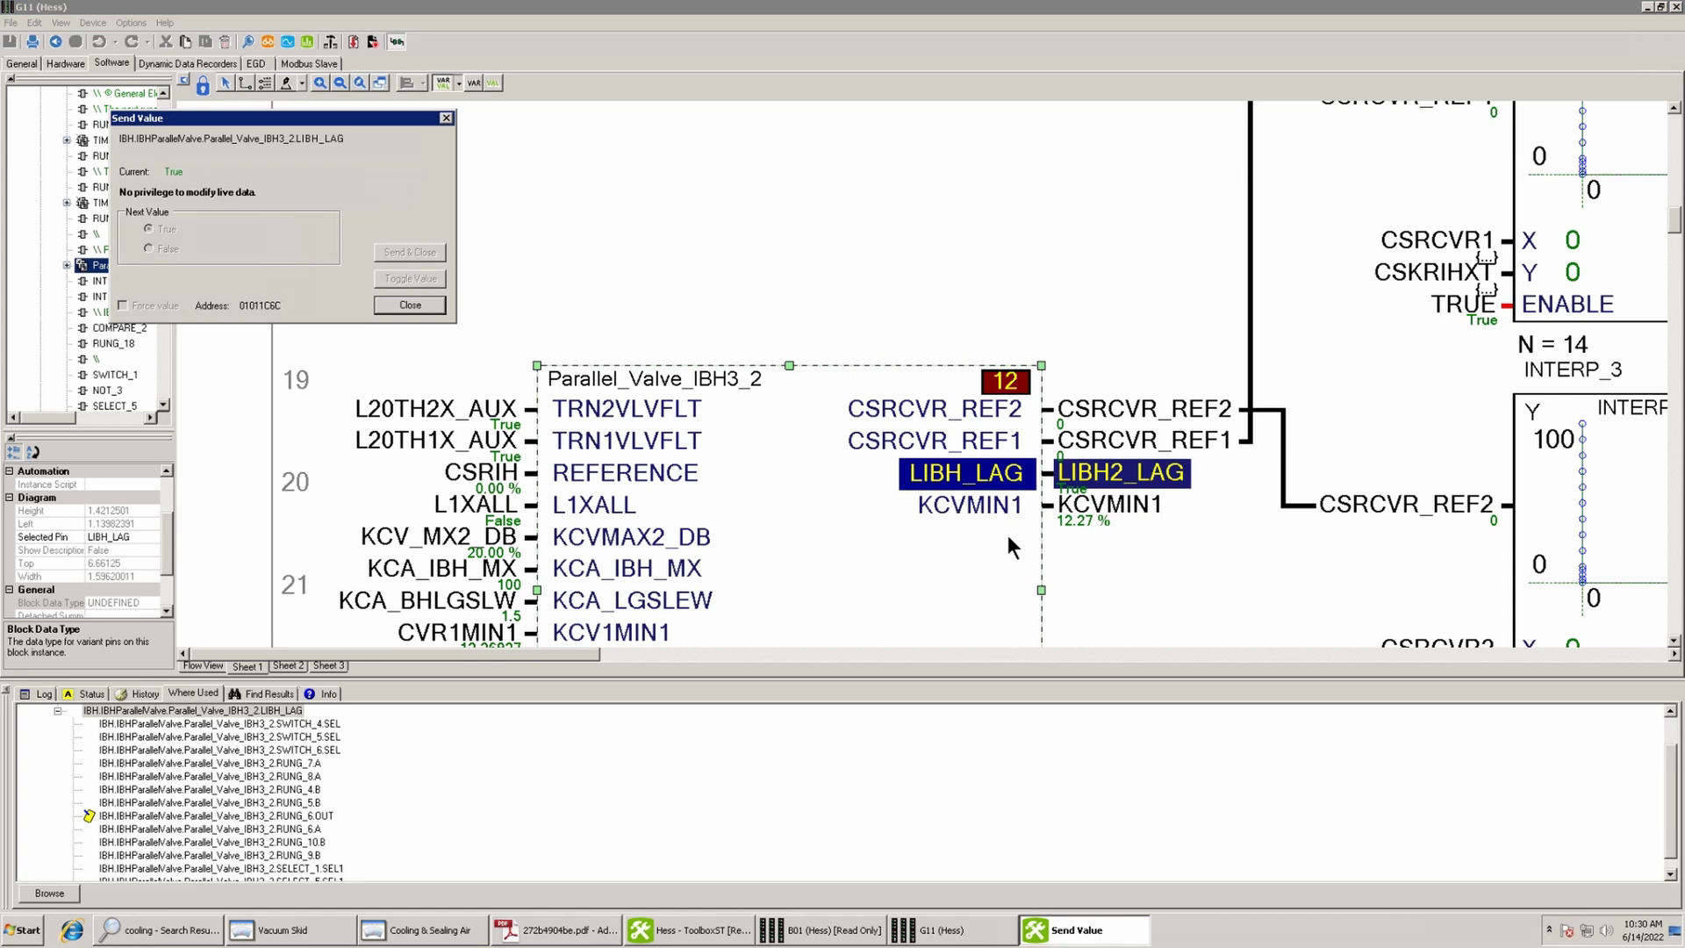
{"action": "left_click", "coordinate": [427, 308]}
{"action": "left_click", "coordinate": [1127, 220]}
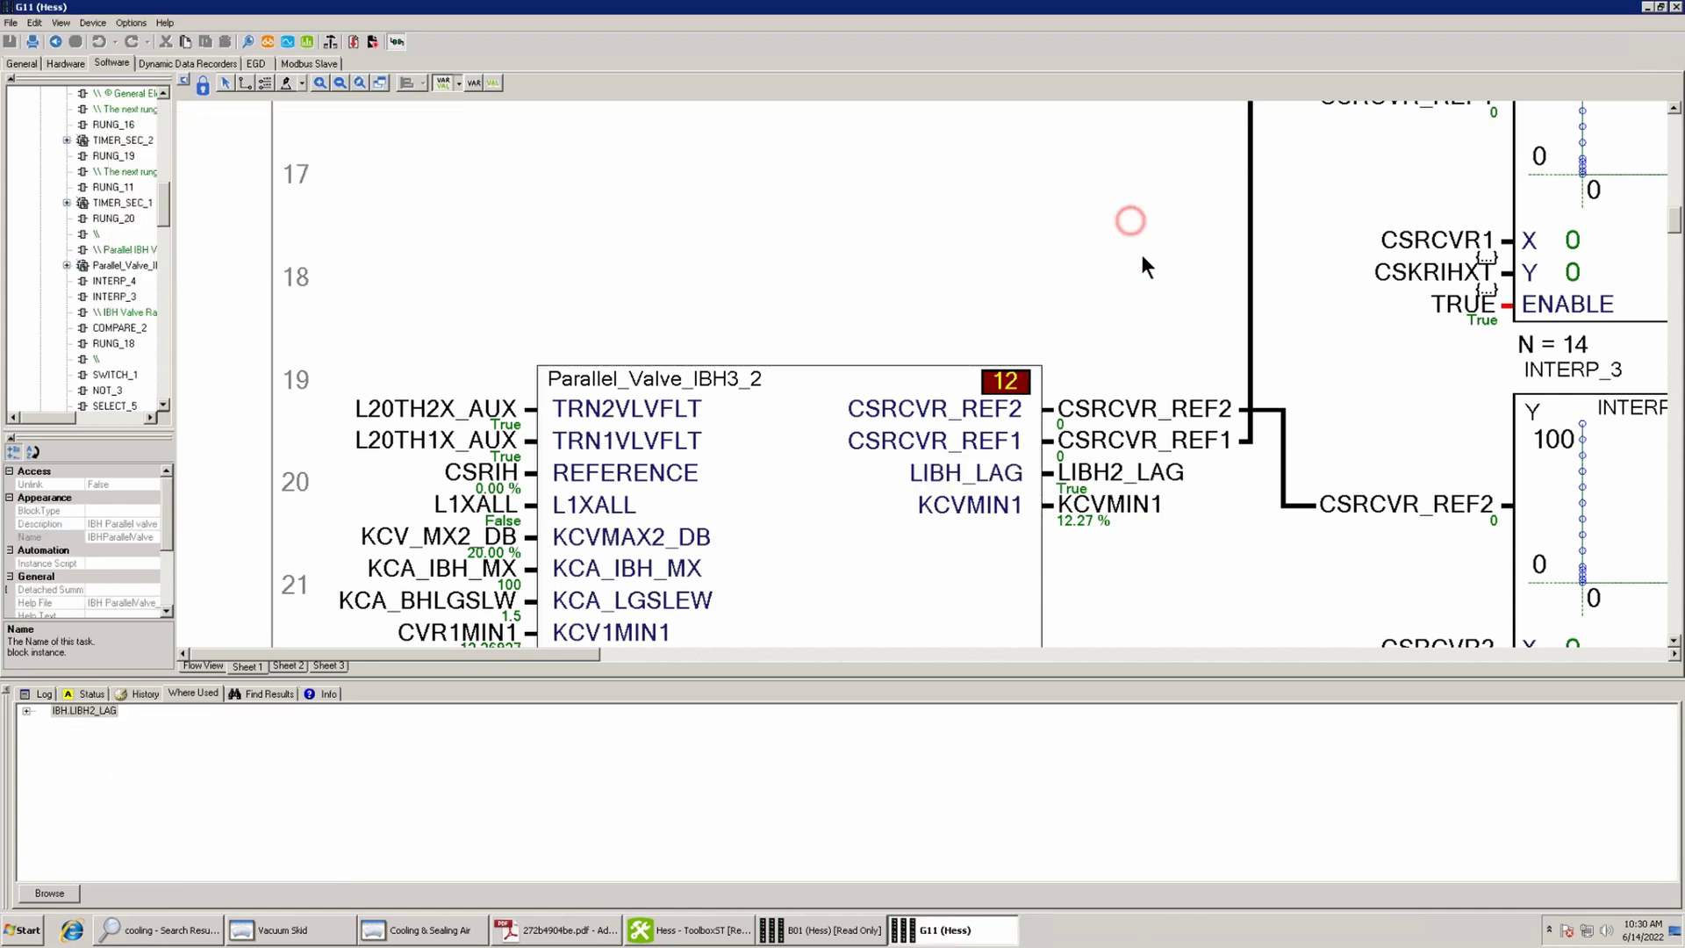
{"action": "left_click", "coordinate": [1122, 484]}
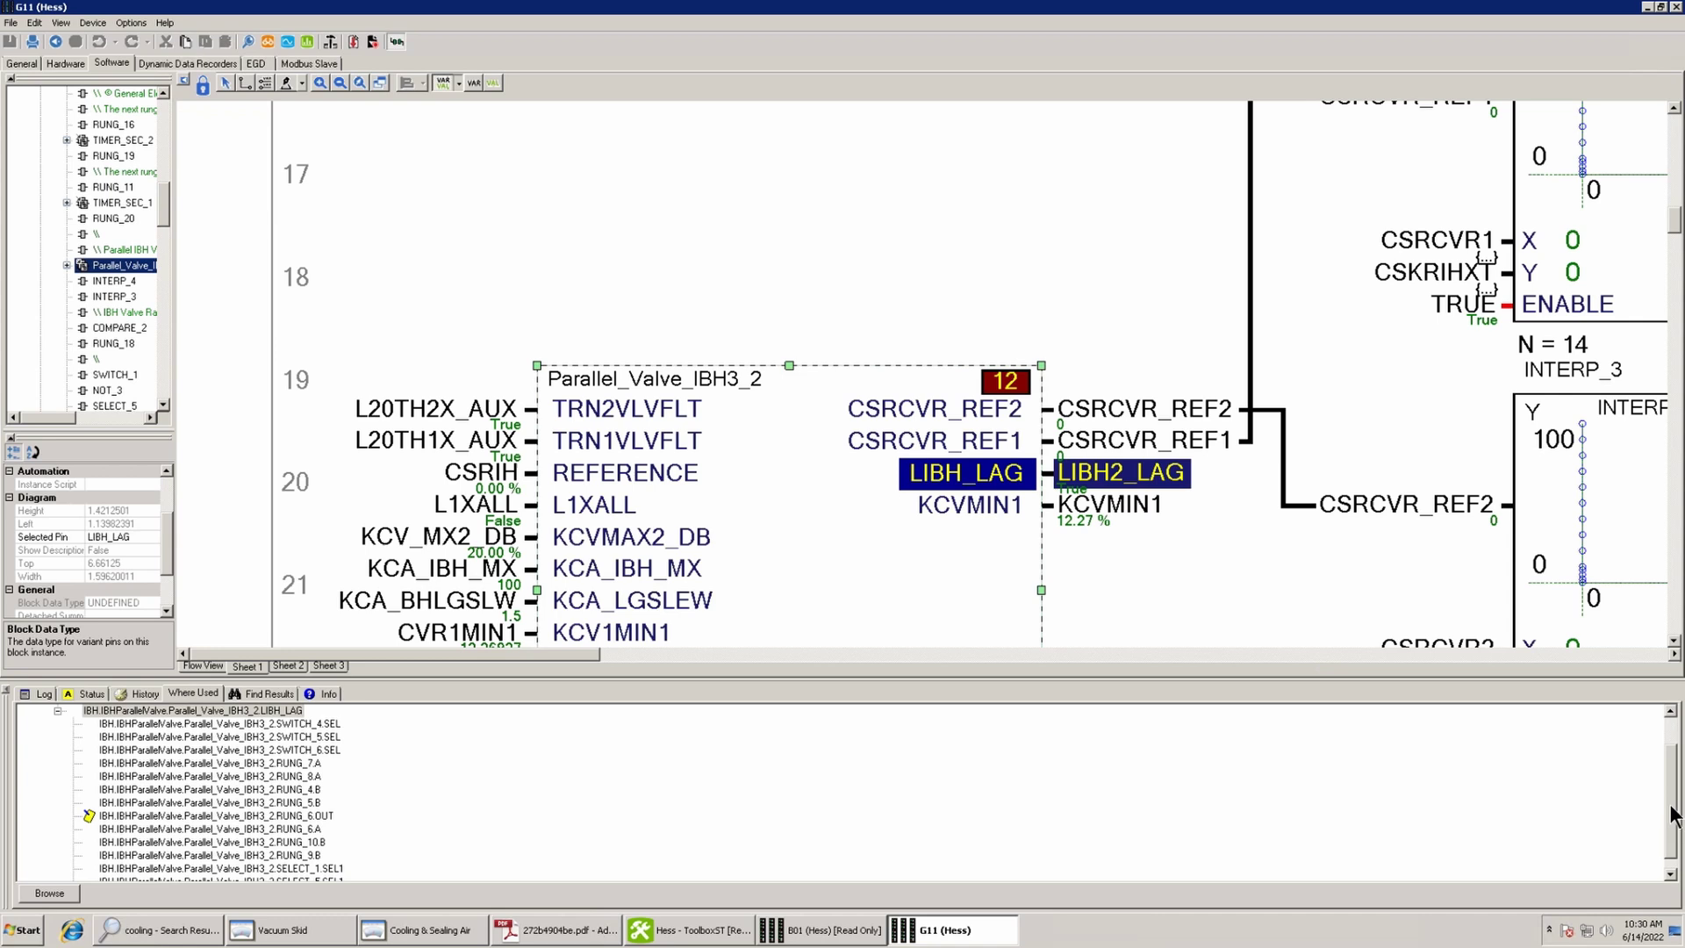
{"action": "left_click_drag", "start_coordinate": [1673, 816], "coordinate": [1673, 735]}
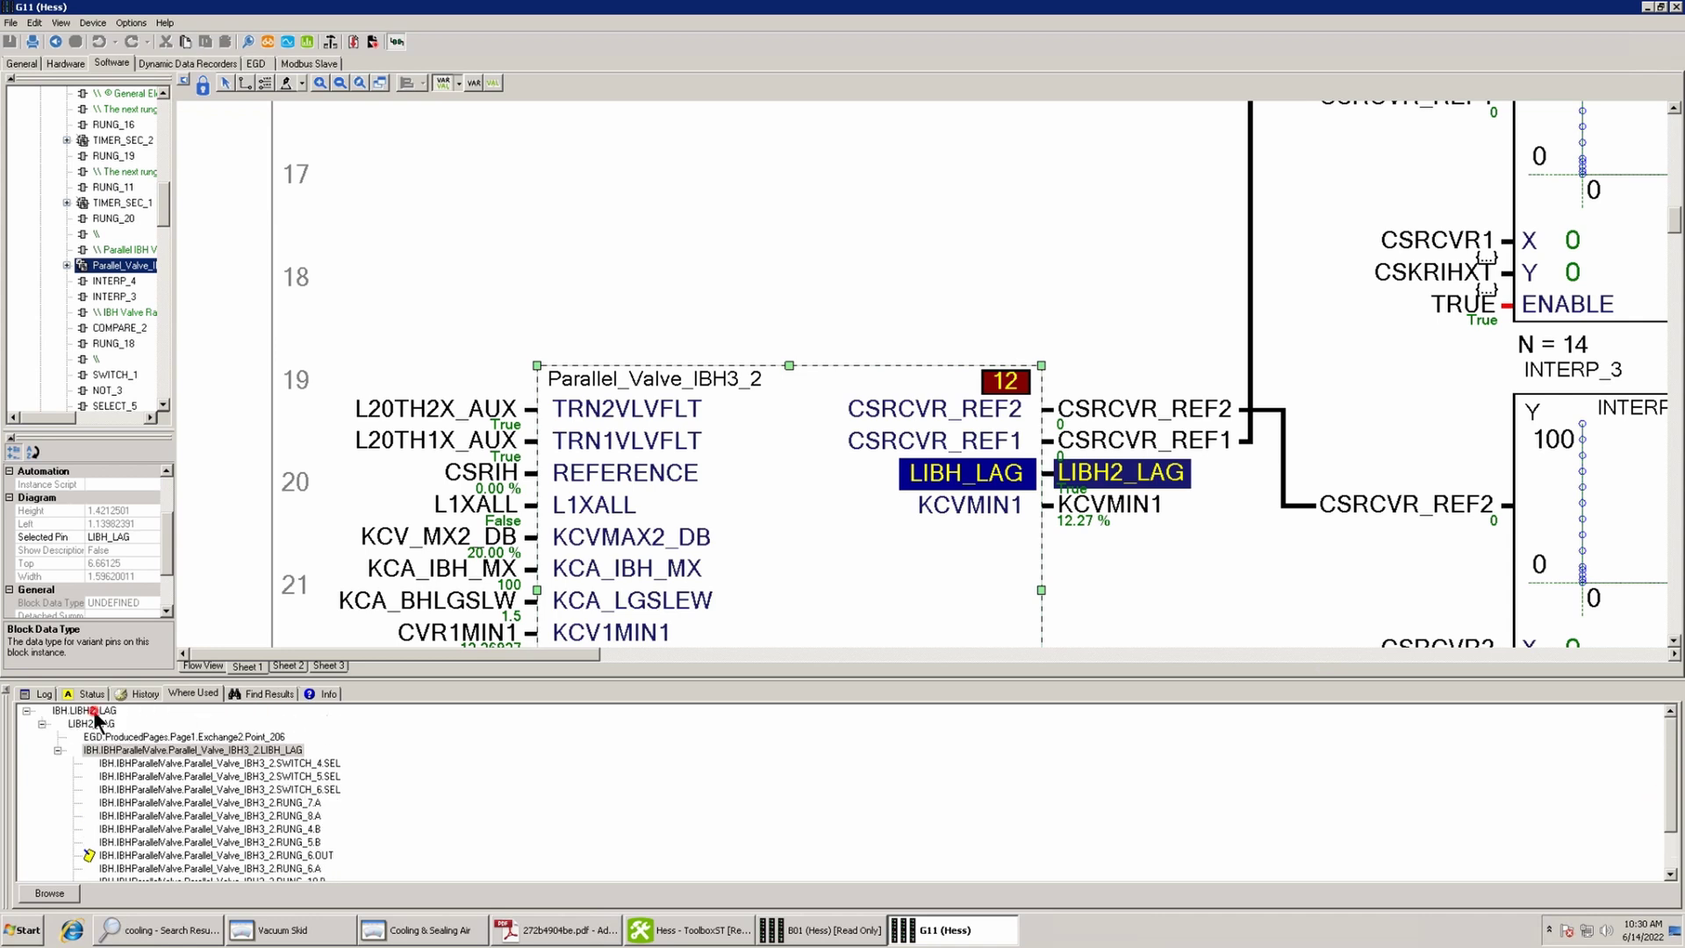
Force IBH.LIBH2_LAG's live value to True in the IBHParallelValve variables table.
{"action": "double_click", "coordinate": [94, 714]}
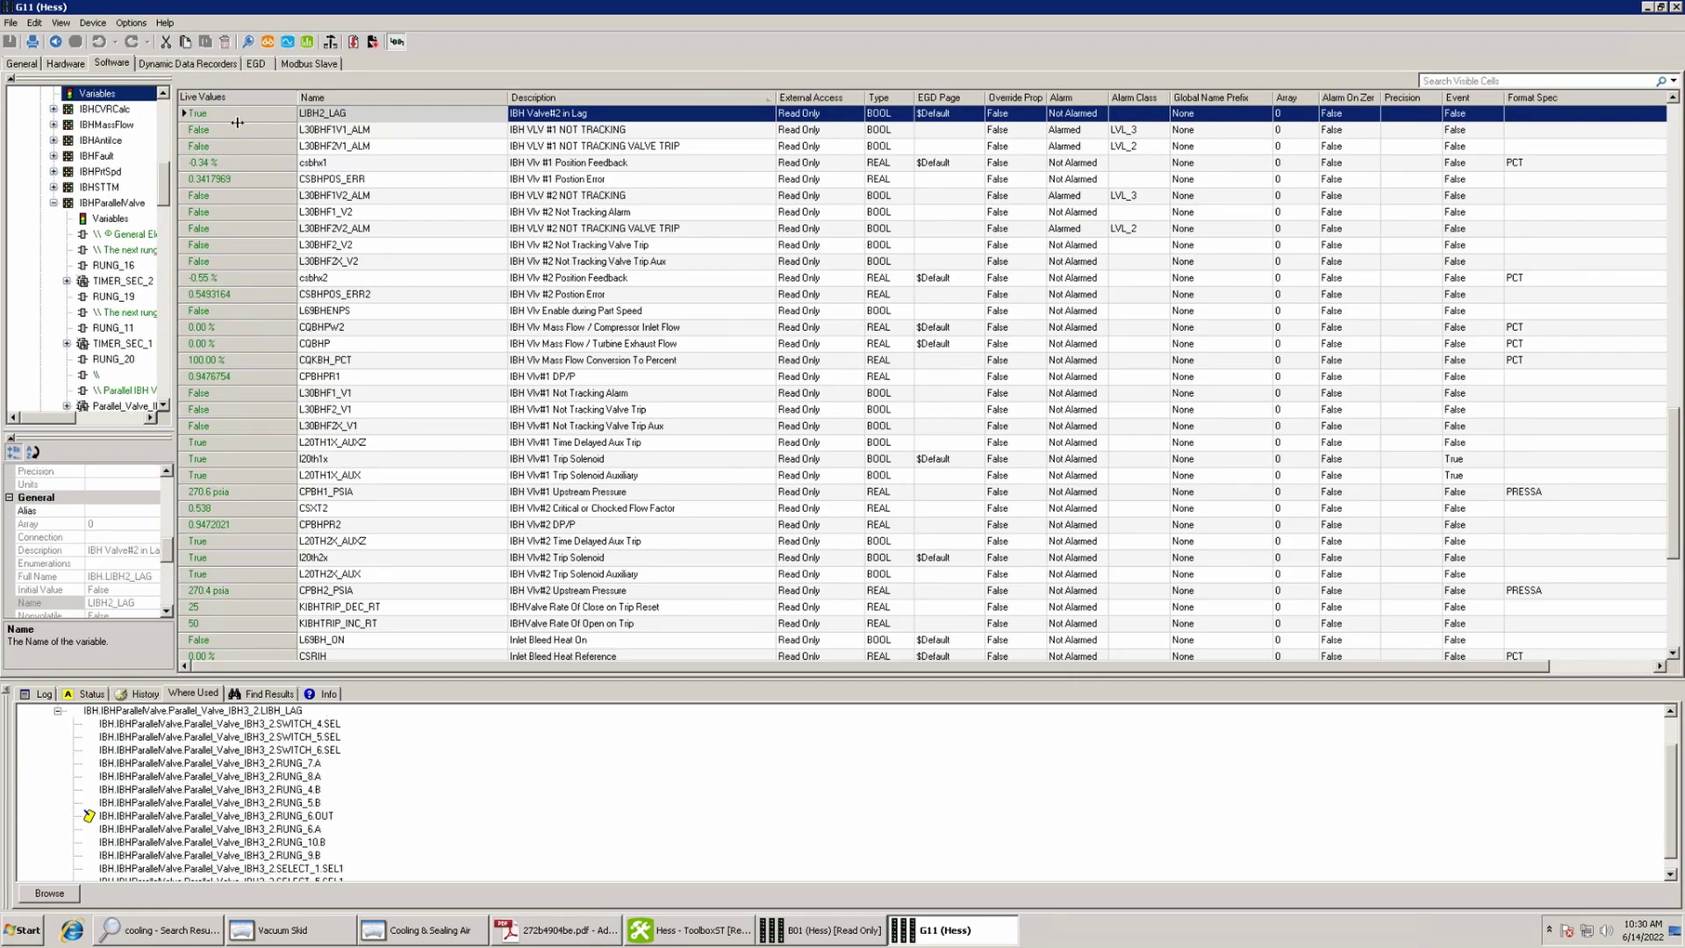
{"action": "double_click", "coordinate": [209, 113]}
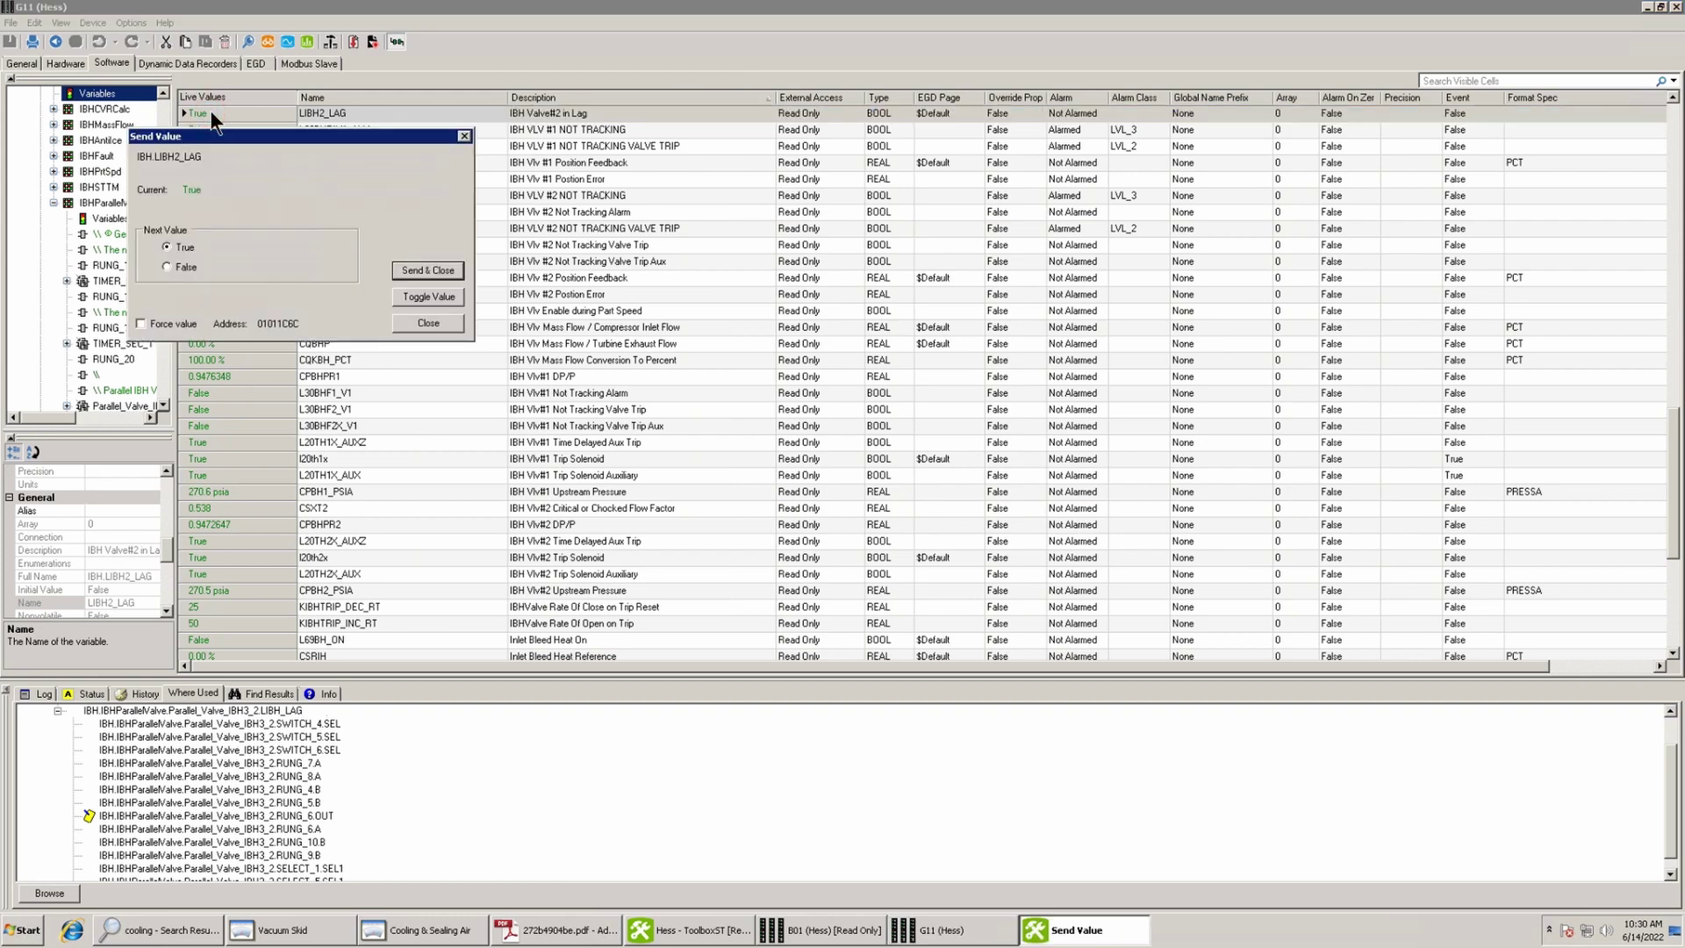
{"action": "left_click", "coordinate": [142, 322]}
{"action": "left_click", "coordinate": [420, 270]}
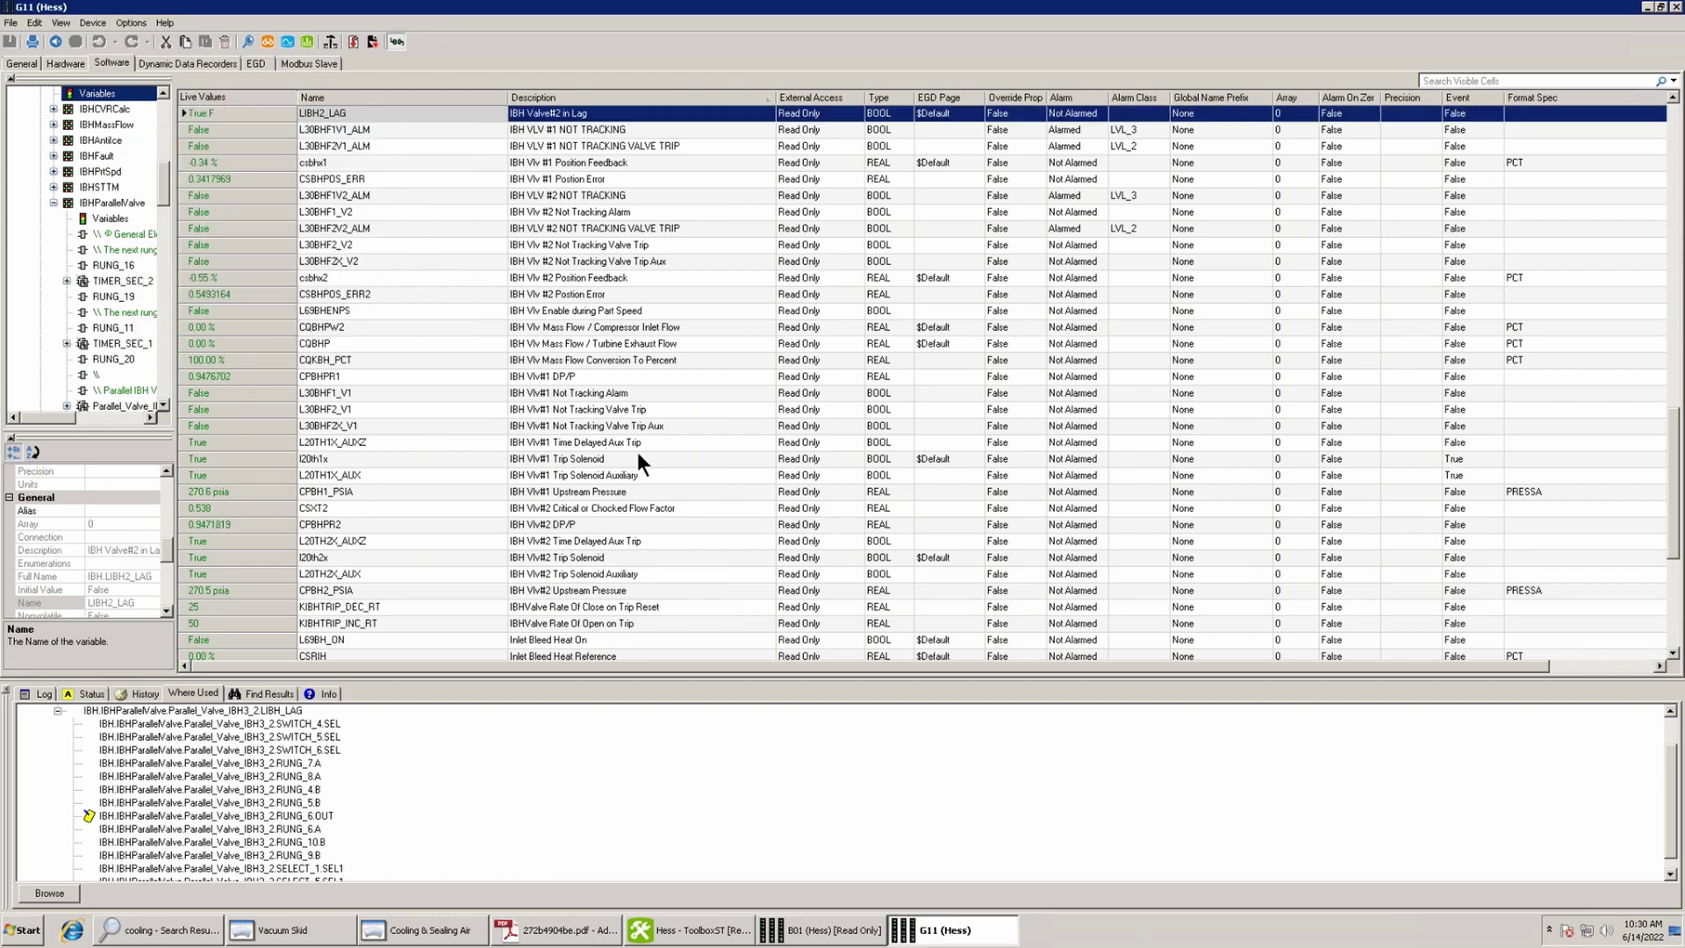